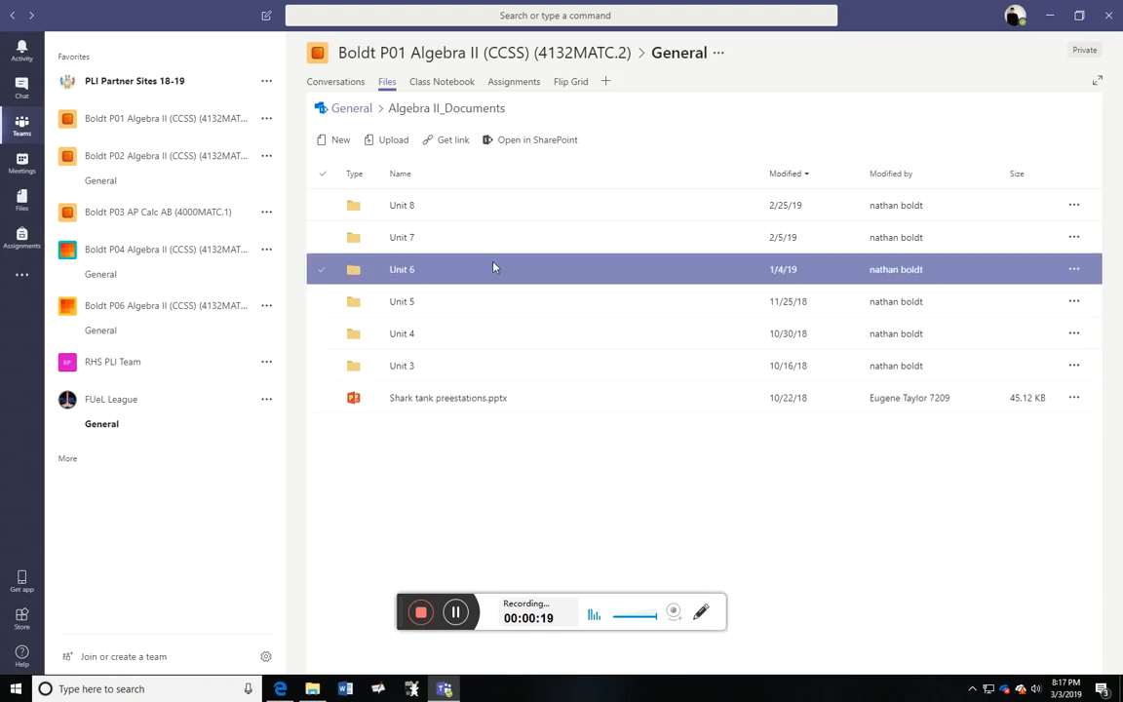
- View the Unit 8 folder, and open SharePoint from the Office 365 home page in the Edge browser
click(403, 211)
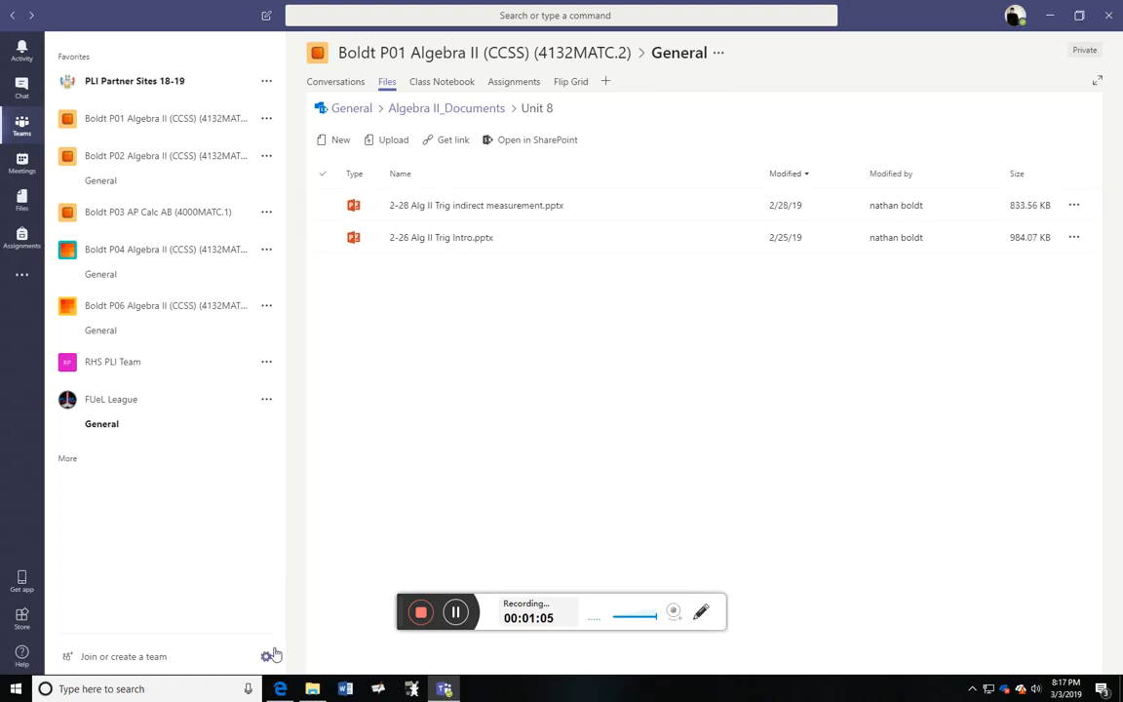
mouse_move(279, 689)
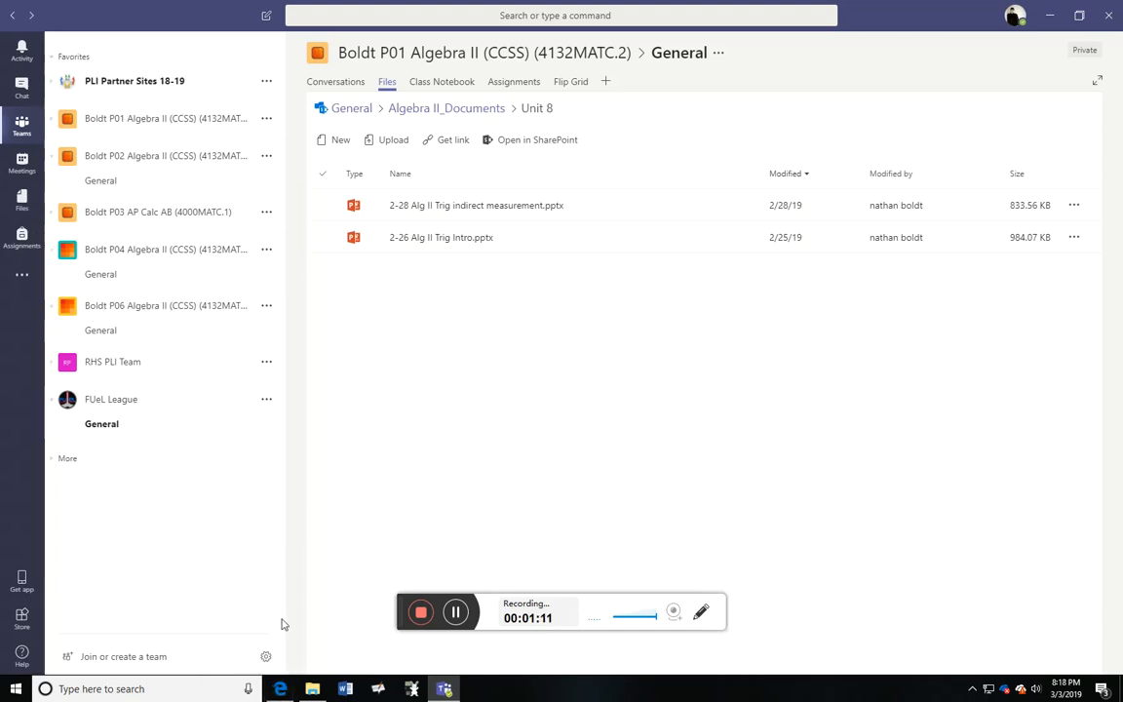
click(280, 689)
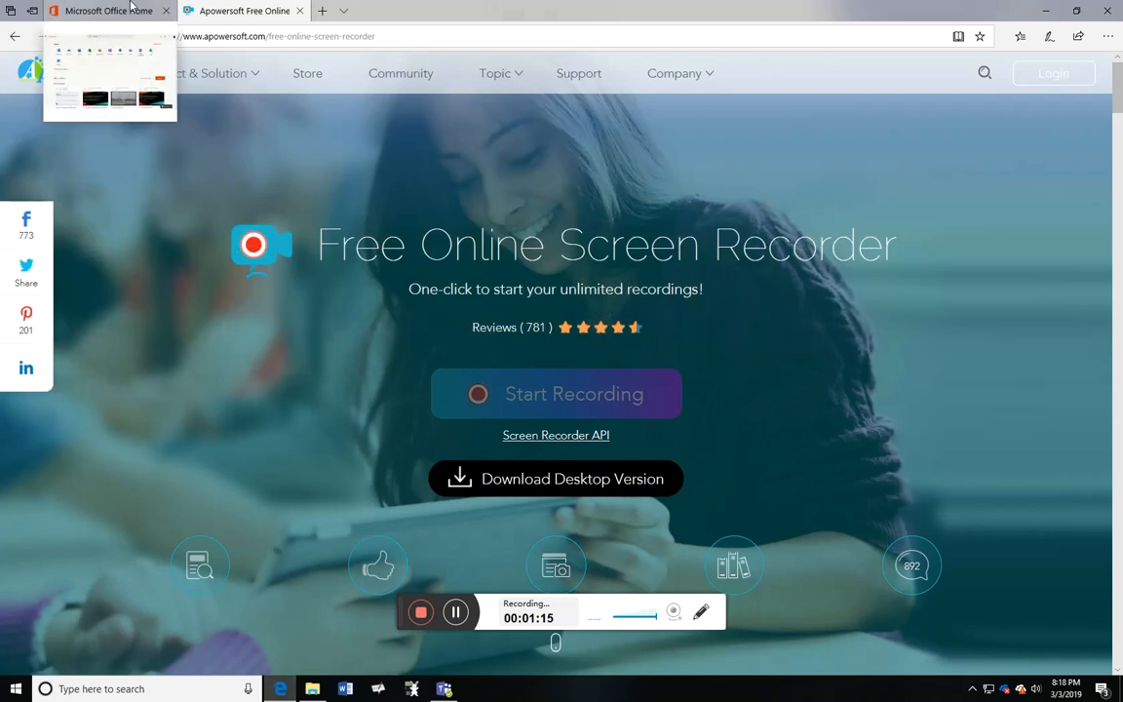
click(130, 9)
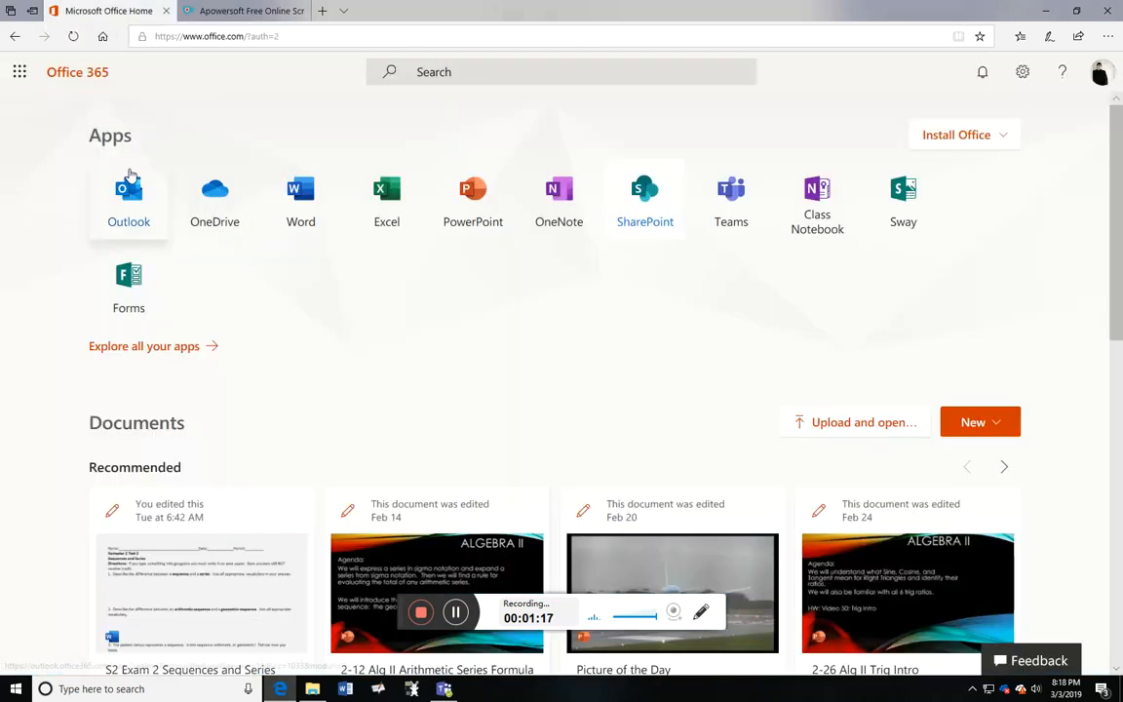
click(645, 201)
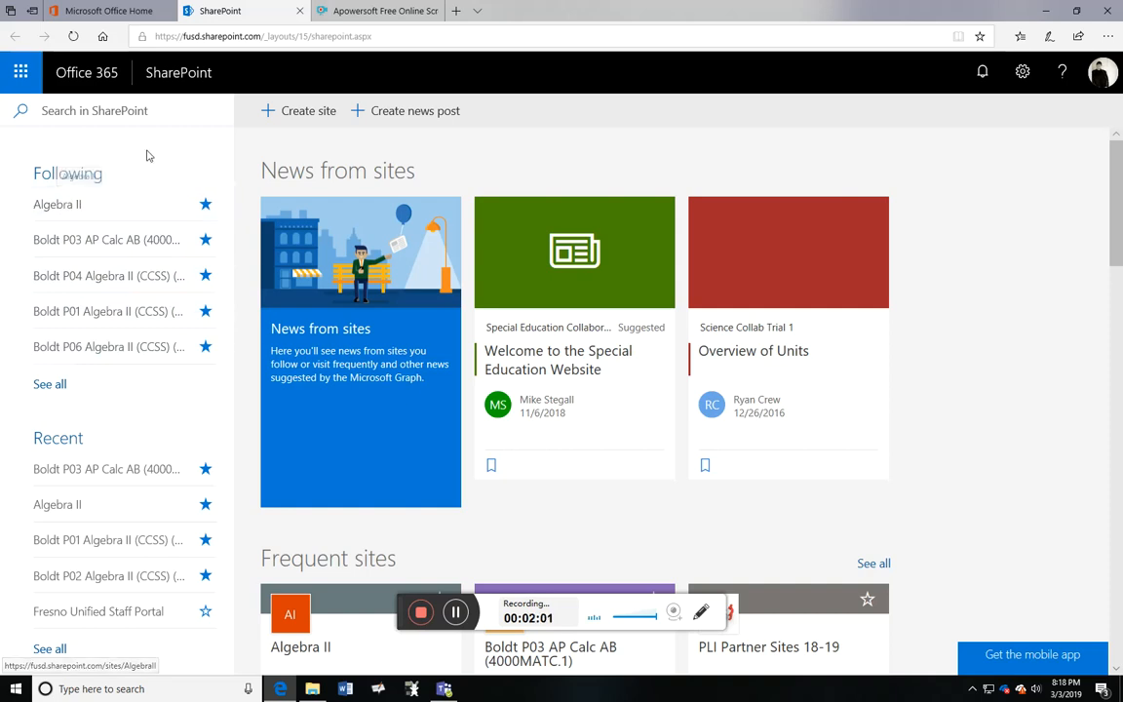
- Create a SharePoint team site named FileSharing without adding additional owners or members
click(305, 114)
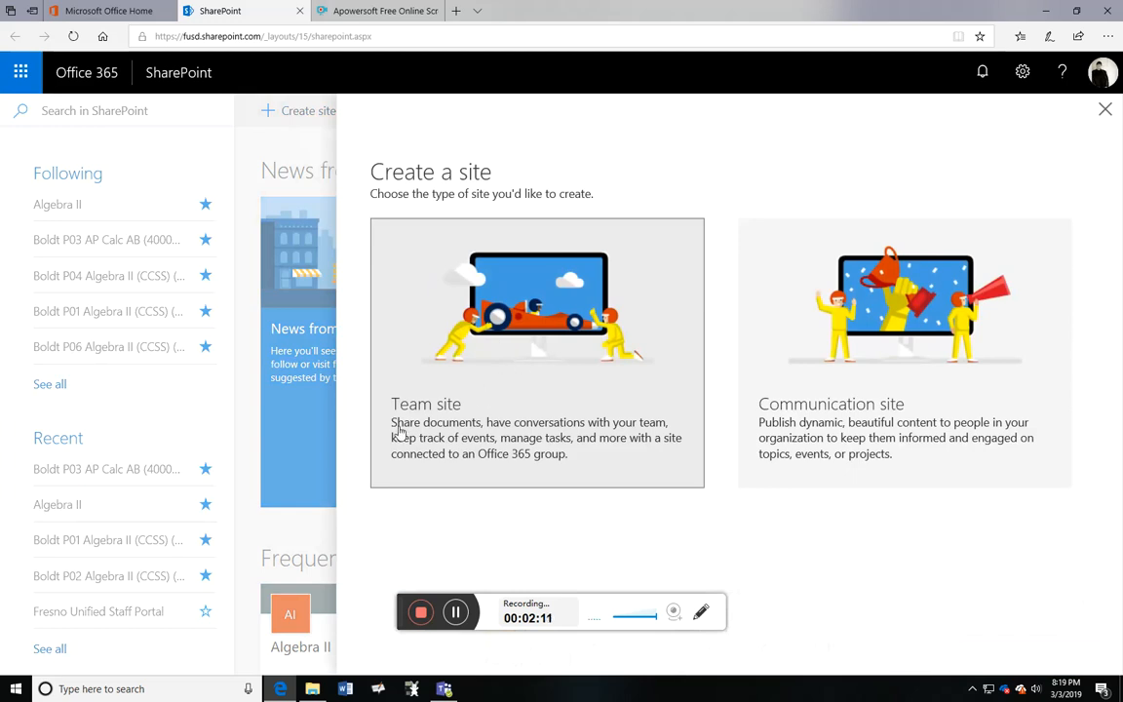
click(504, 398)
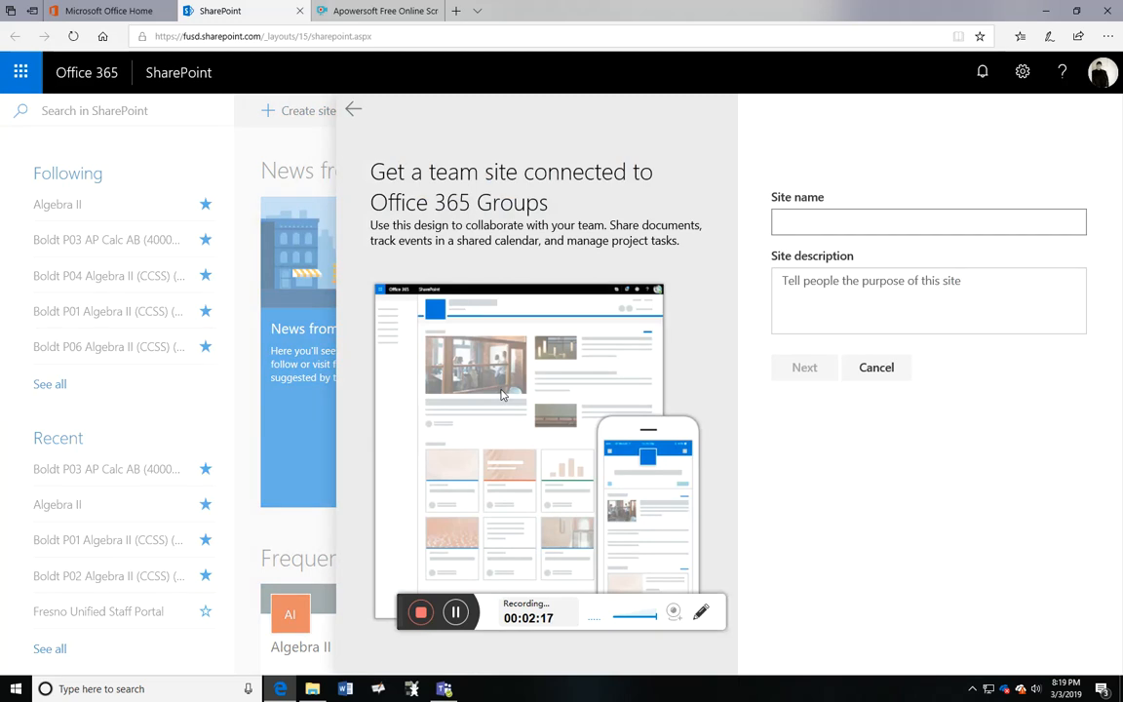
text(FileSharing)
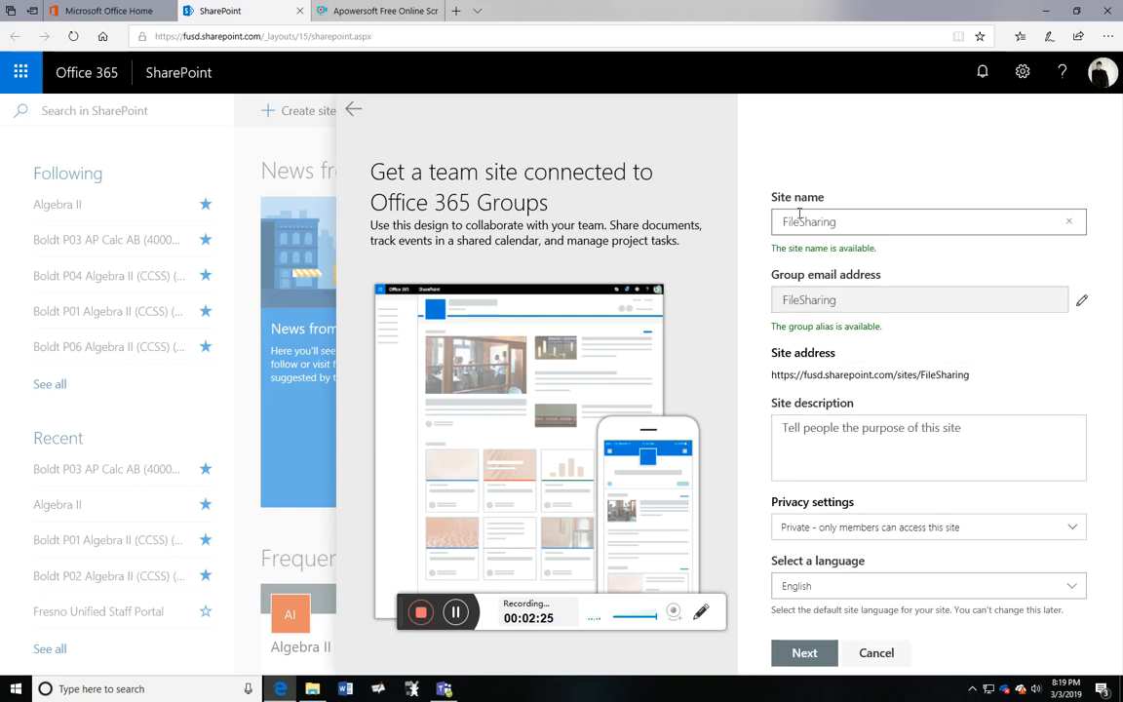
click(777, 423)
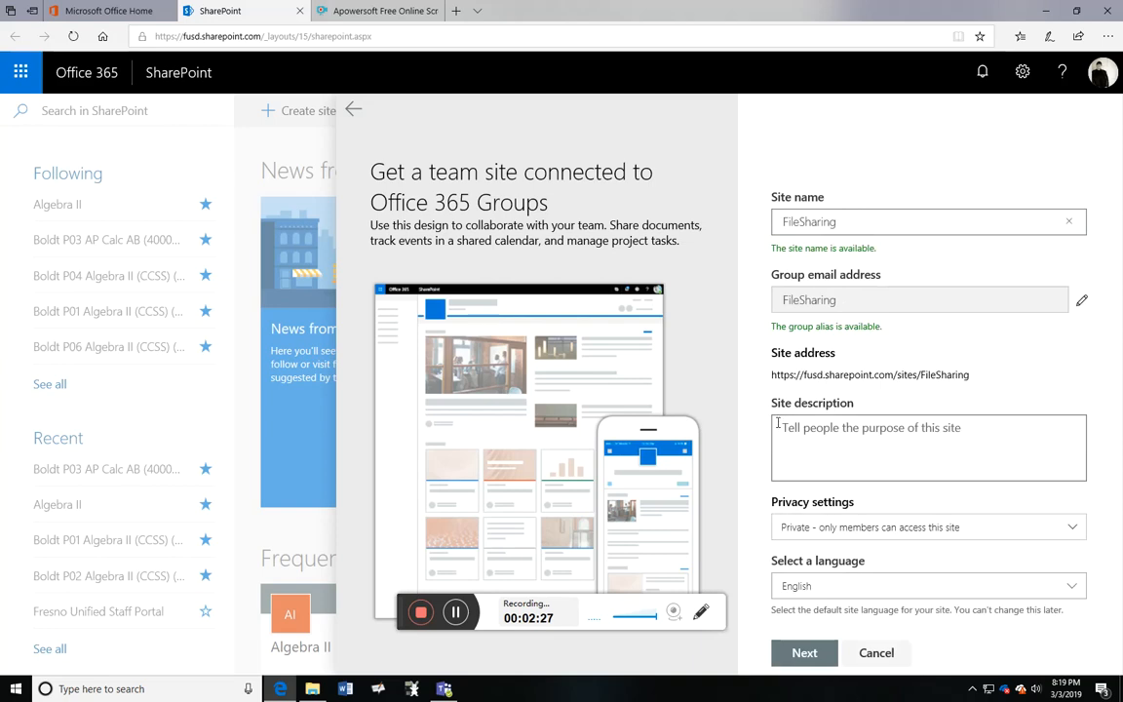
click(802, 653)
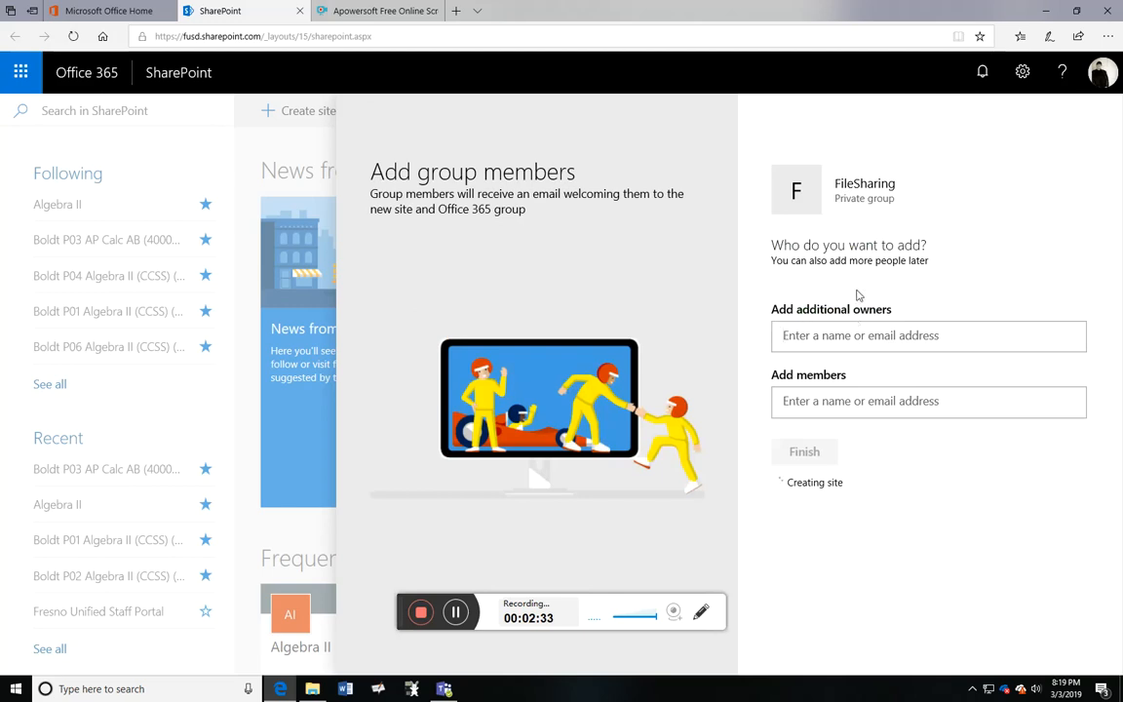
click(834, 402)
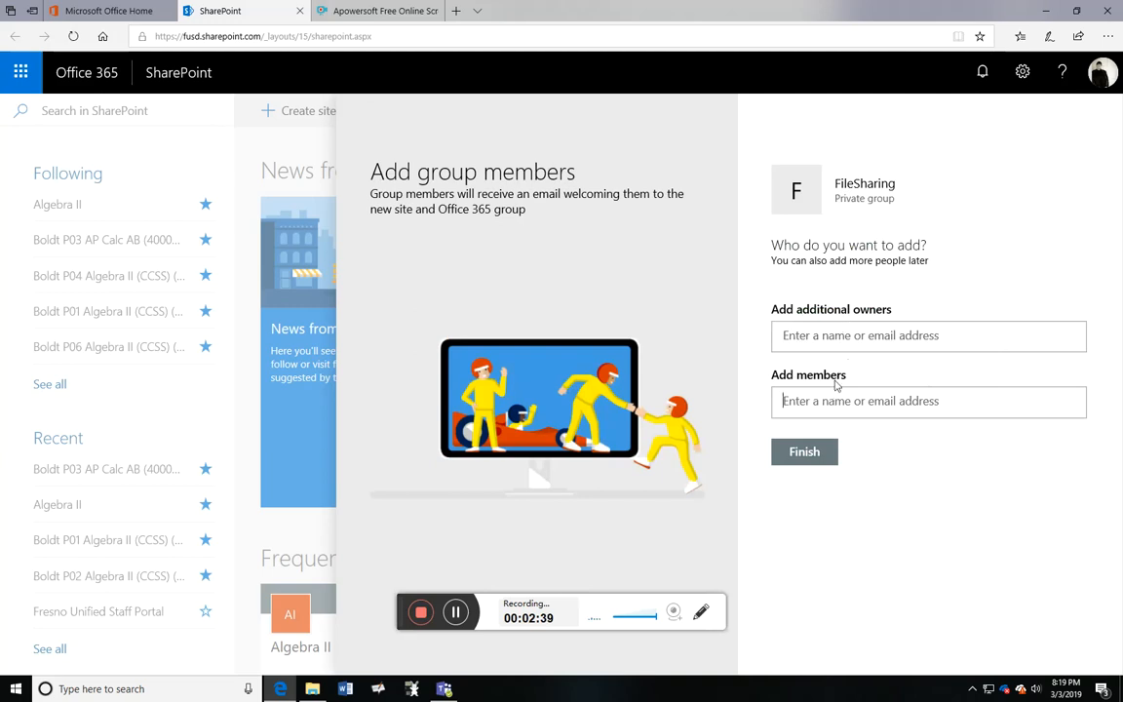
click(810, 454)
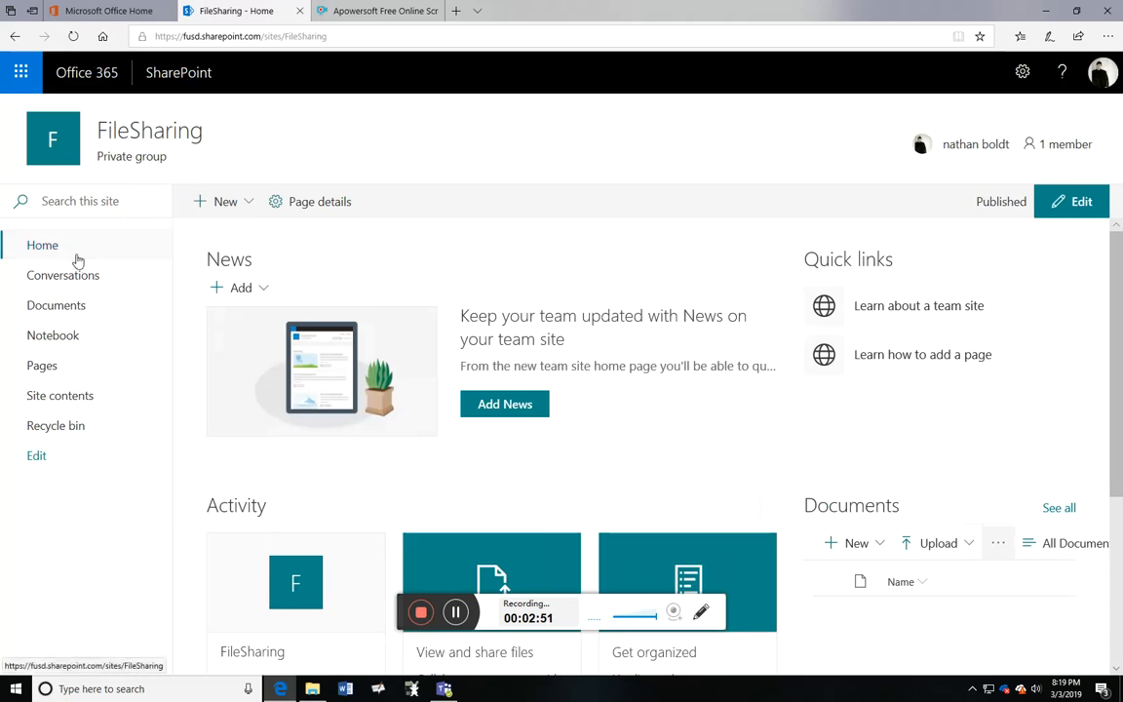
- Upload Mathematics-equations.jpg from the Pictures folder to the FileSharing site's Documents library
scroll(427, 284, down, 1)
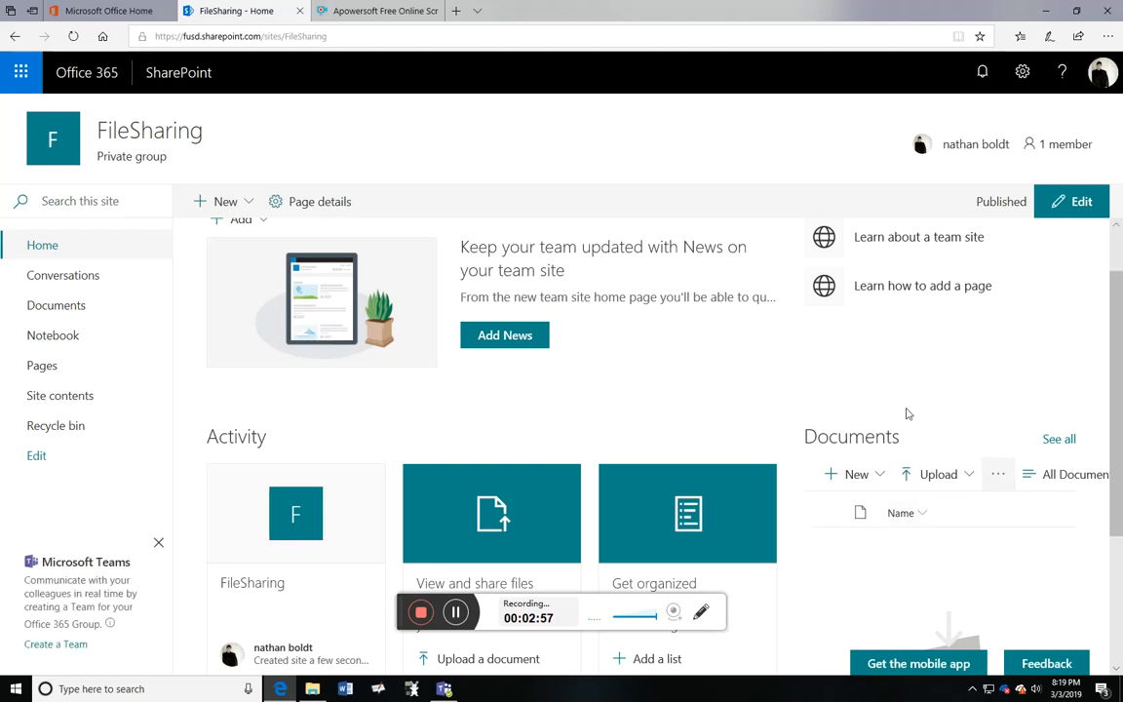
click(63, 315)
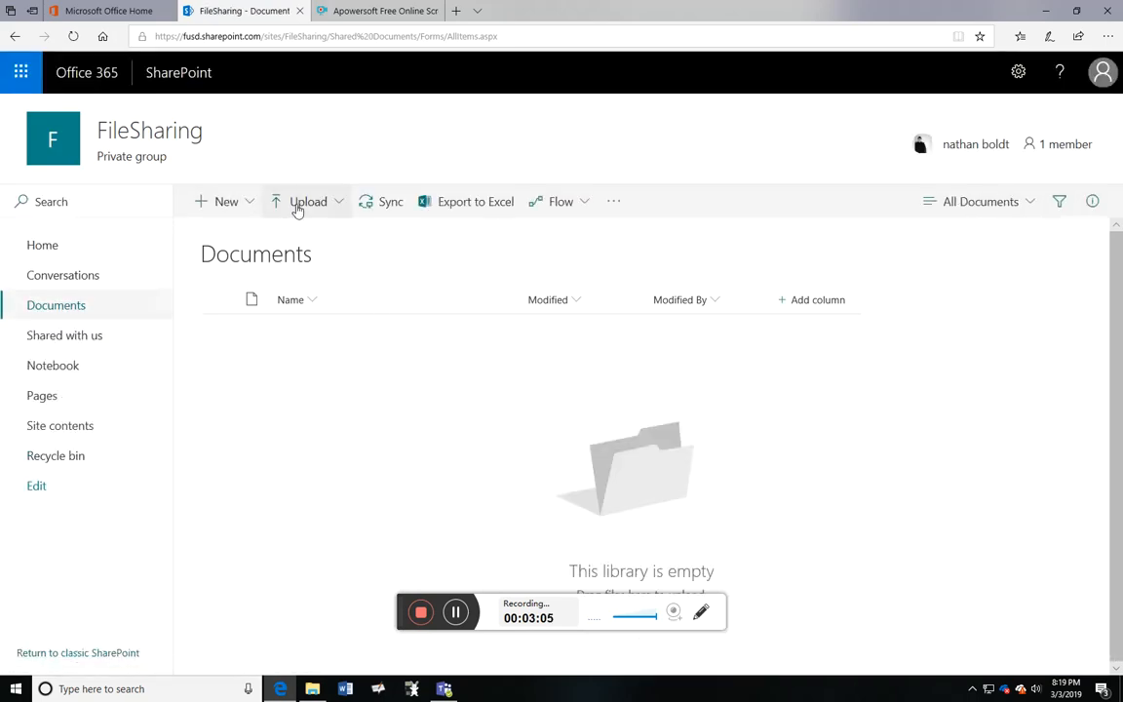
click(297, 205)
click(290, 244)
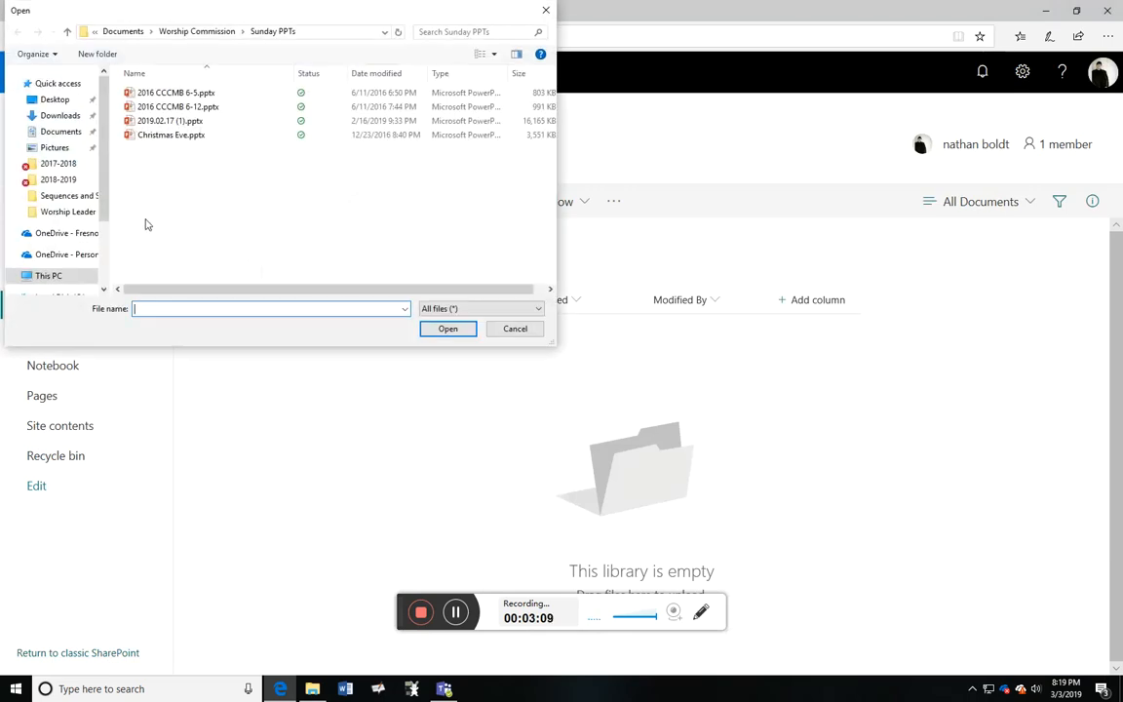
click(54, 147)
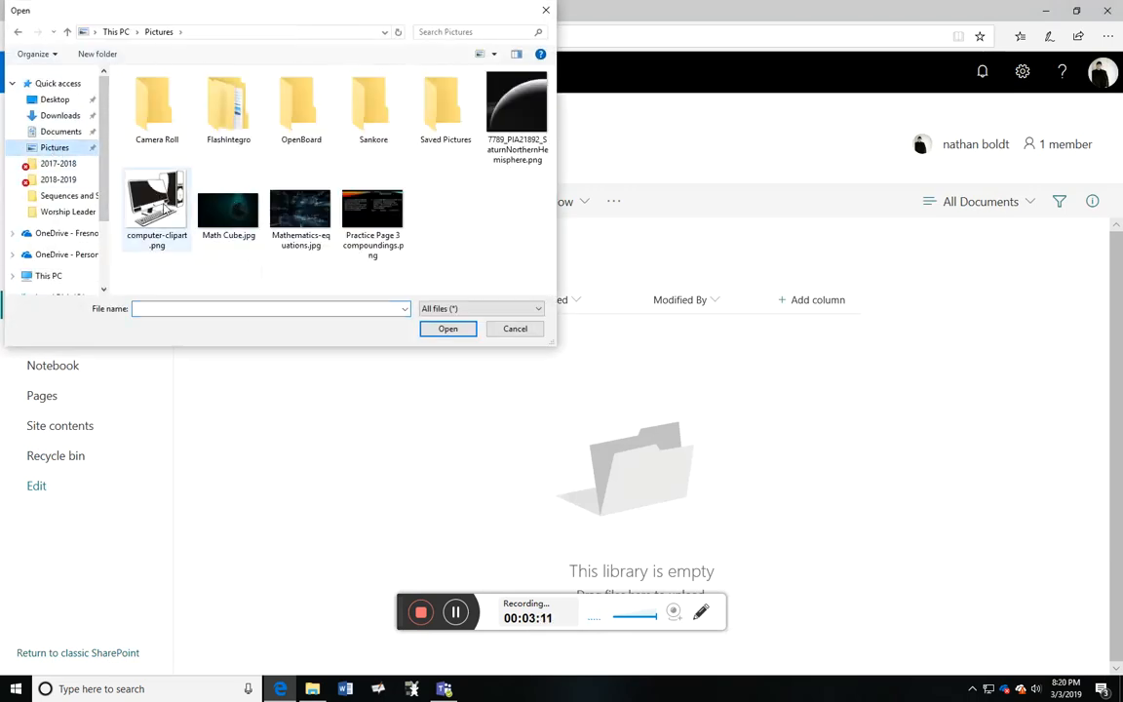
click(300, 210)
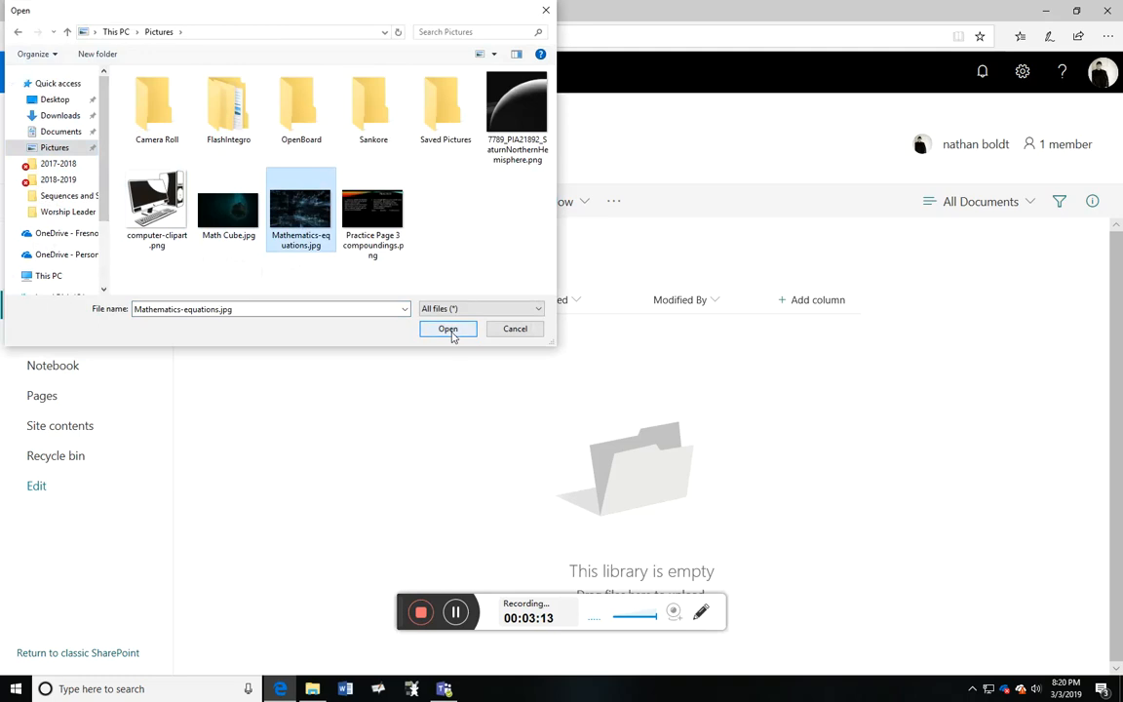
click(449, 329)
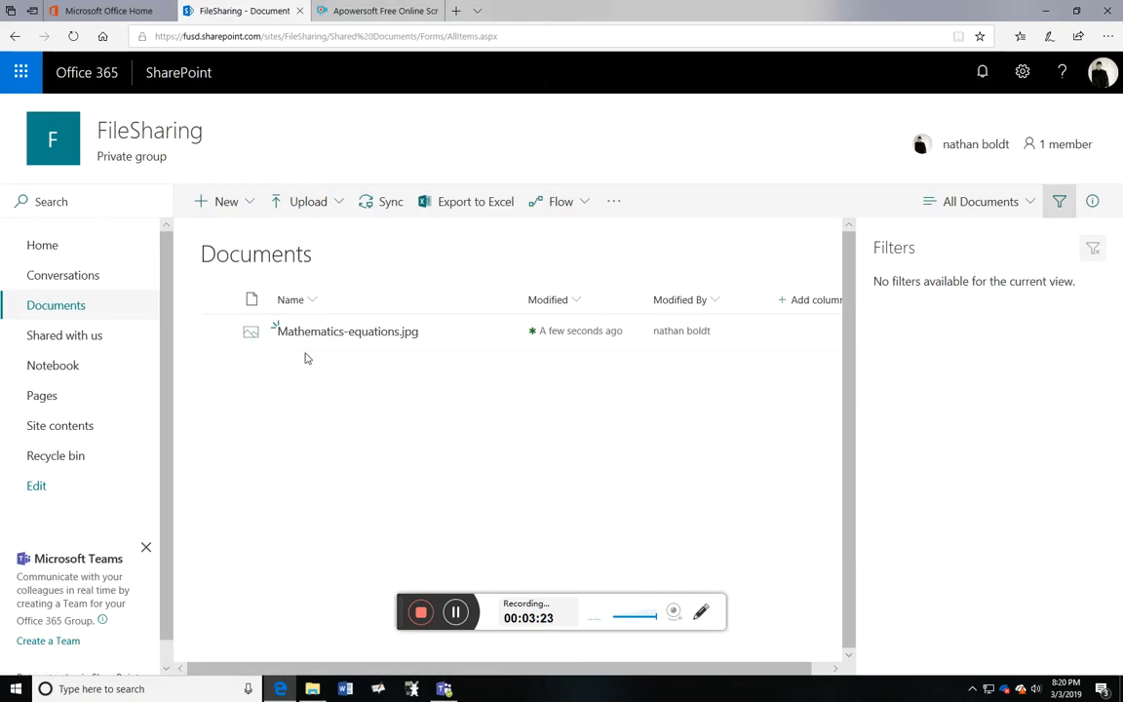
- Switch to Teams and add the FileSharing site's Documents library as SharePoint cloud storage in the P01 Algebra II General channel's files
click(445, 690)
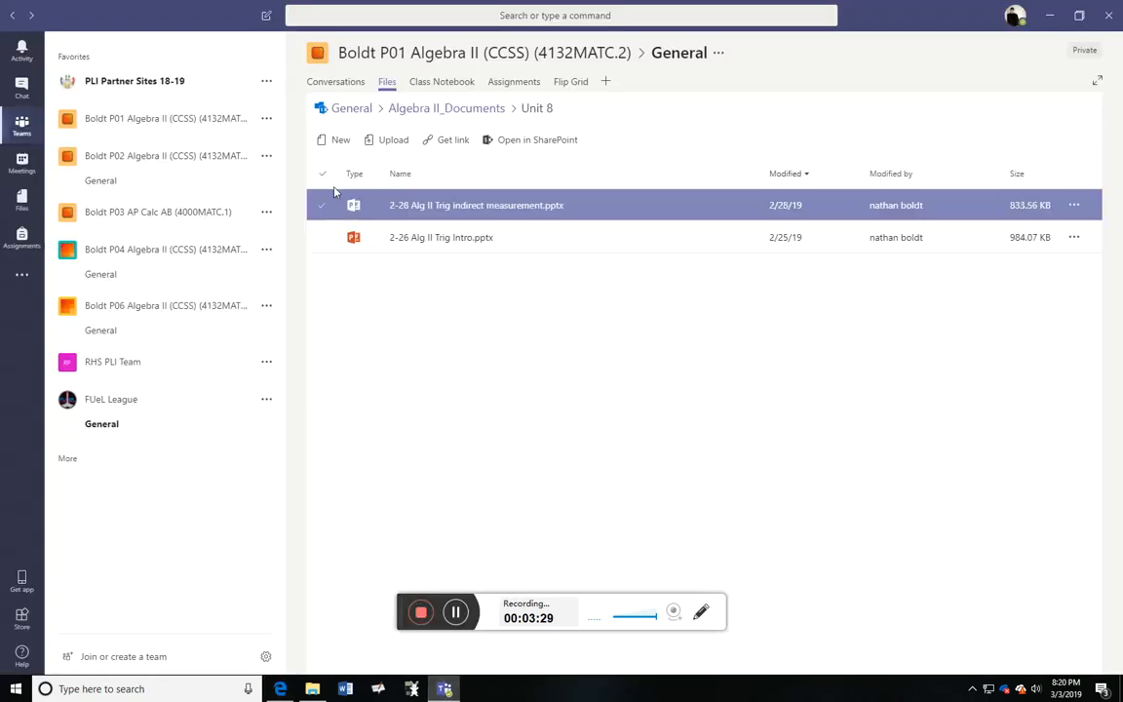
click(351, 109)
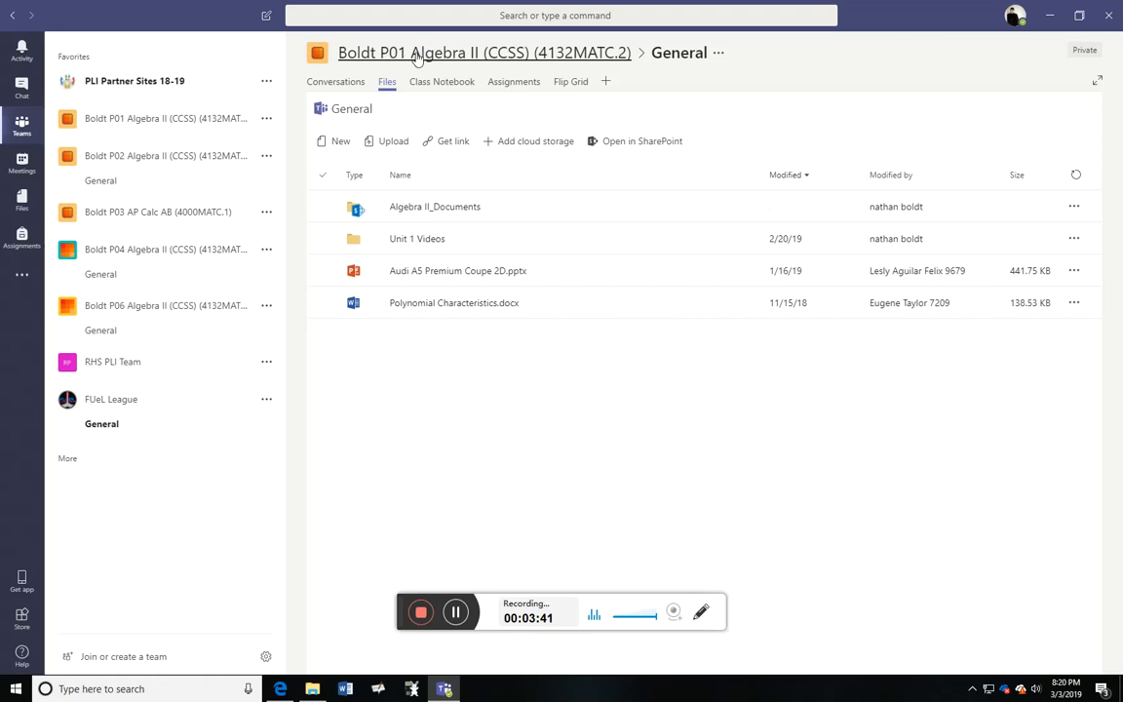
click(528, 142)
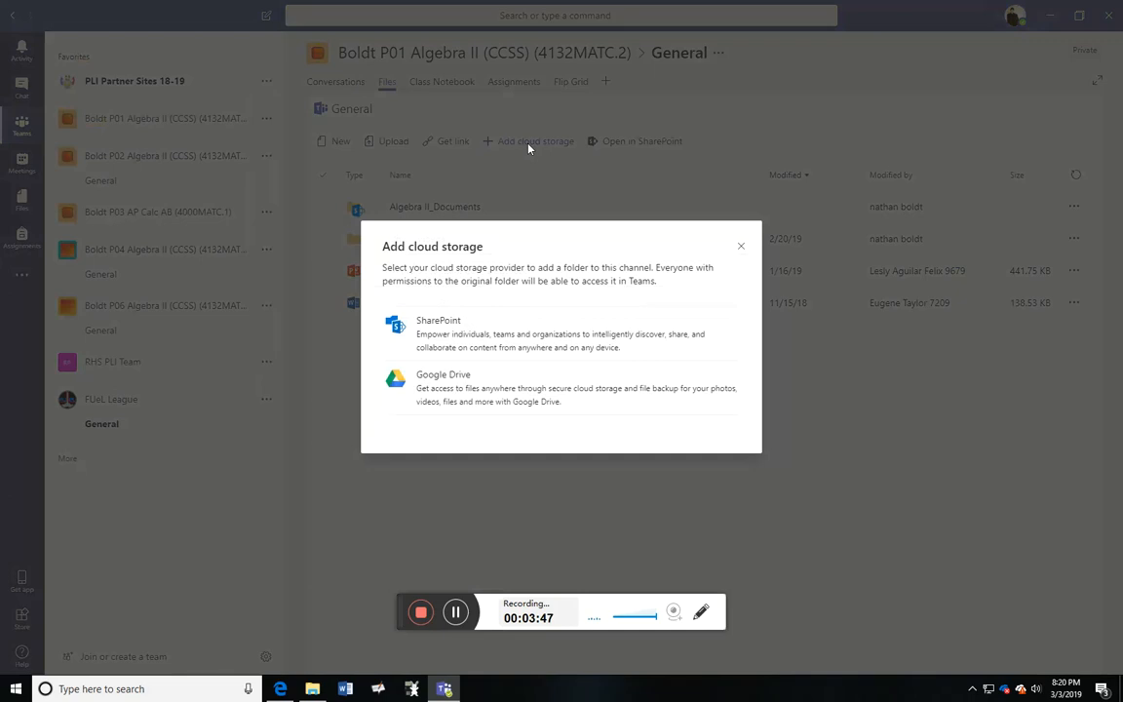
click(439, 334)
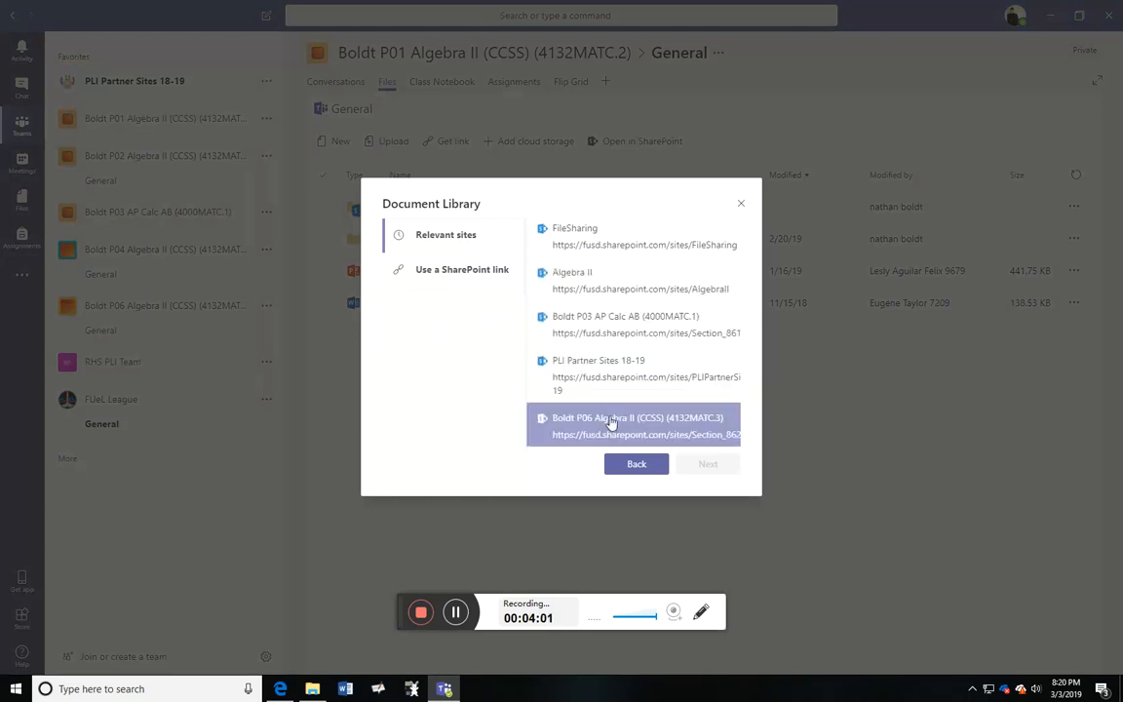
click(589, 243)
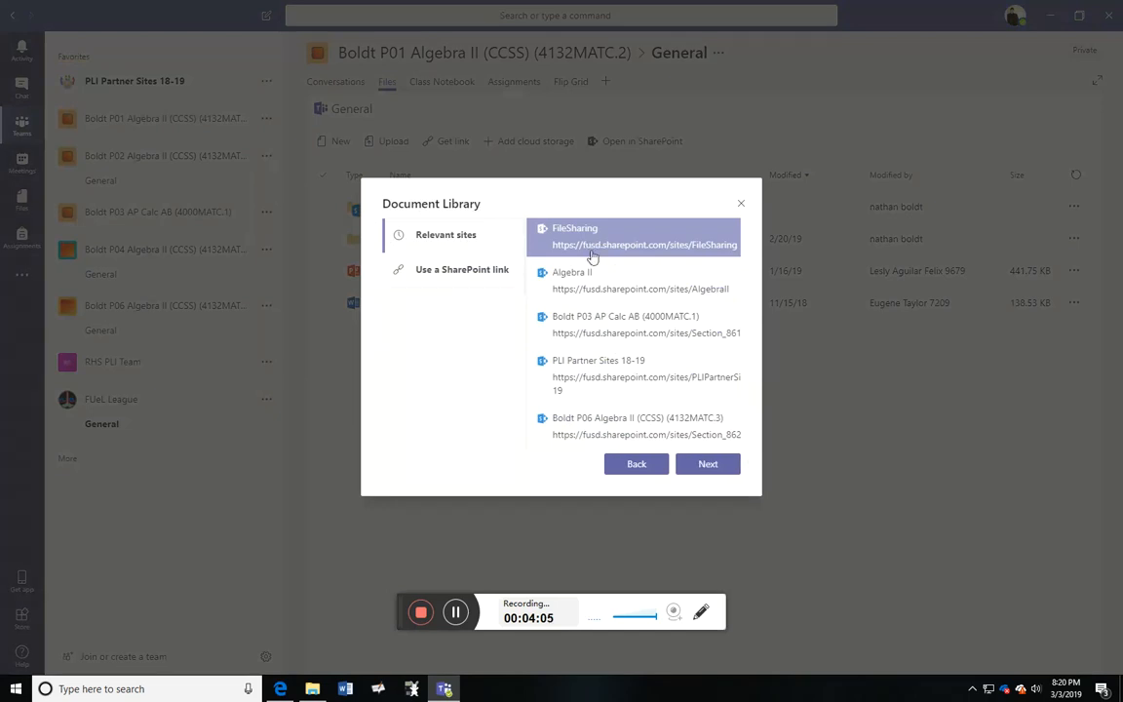
click(704, 468)
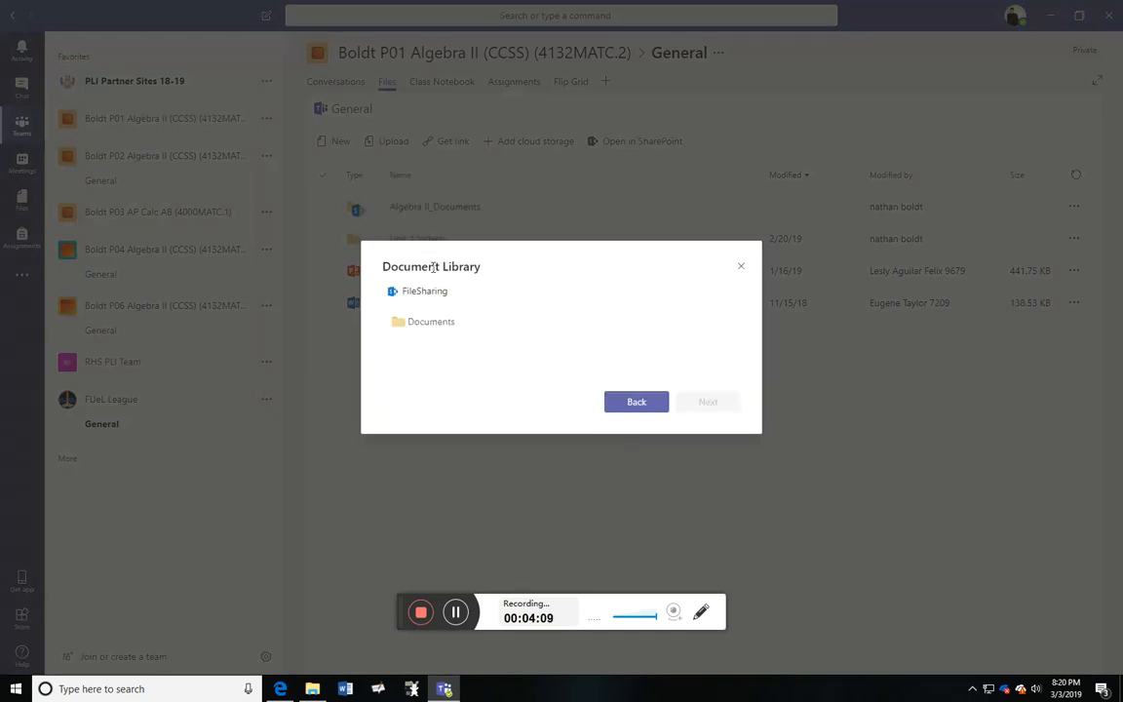
click(413, 328)
click(717, 403)
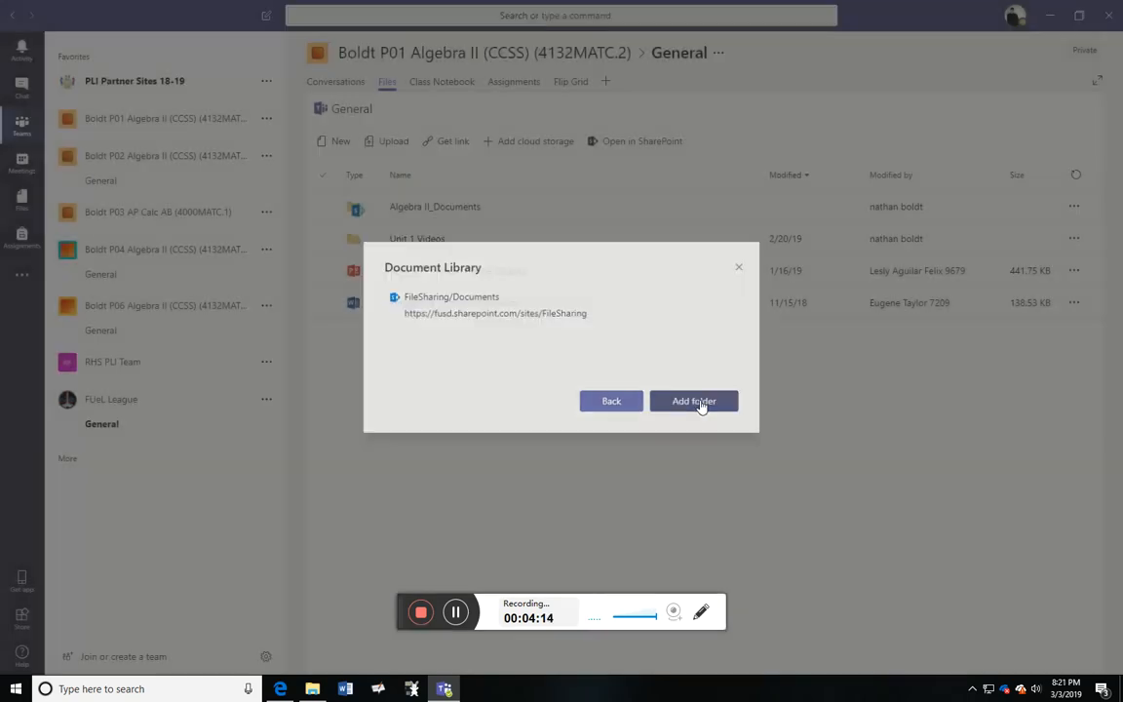
click(697, 402)
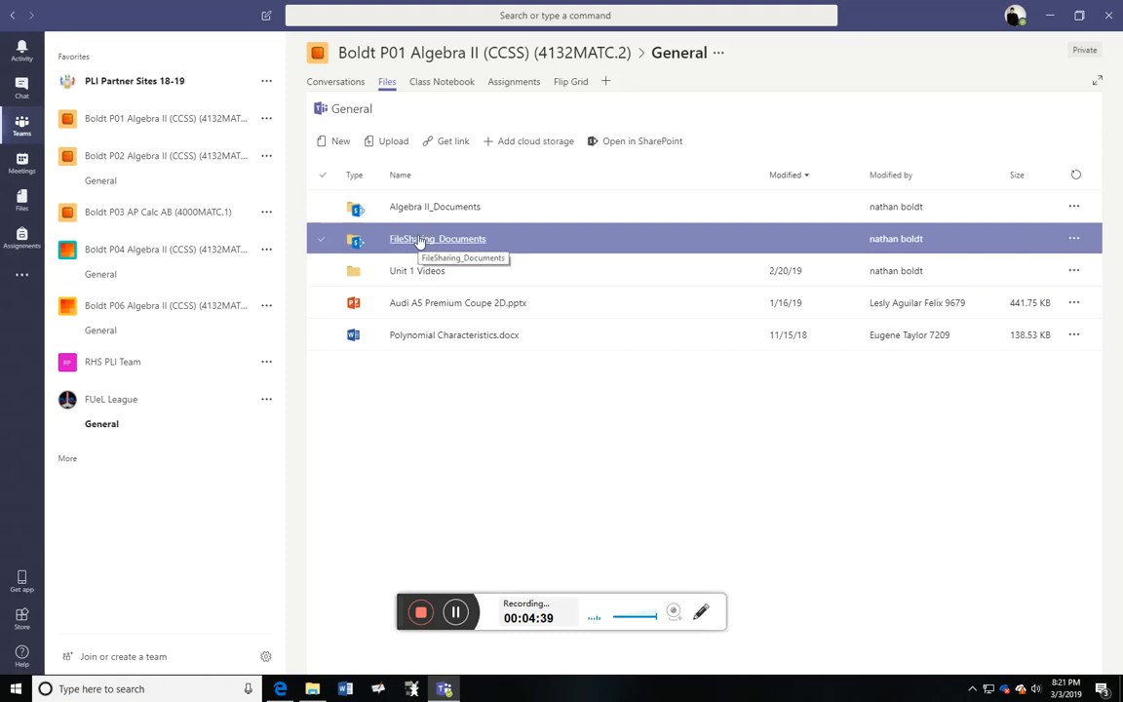
- Switch to SharePoint in Edge and set the FileSharing Members' access to Mathematics-equations.jpg to Can view
click(279, 689)
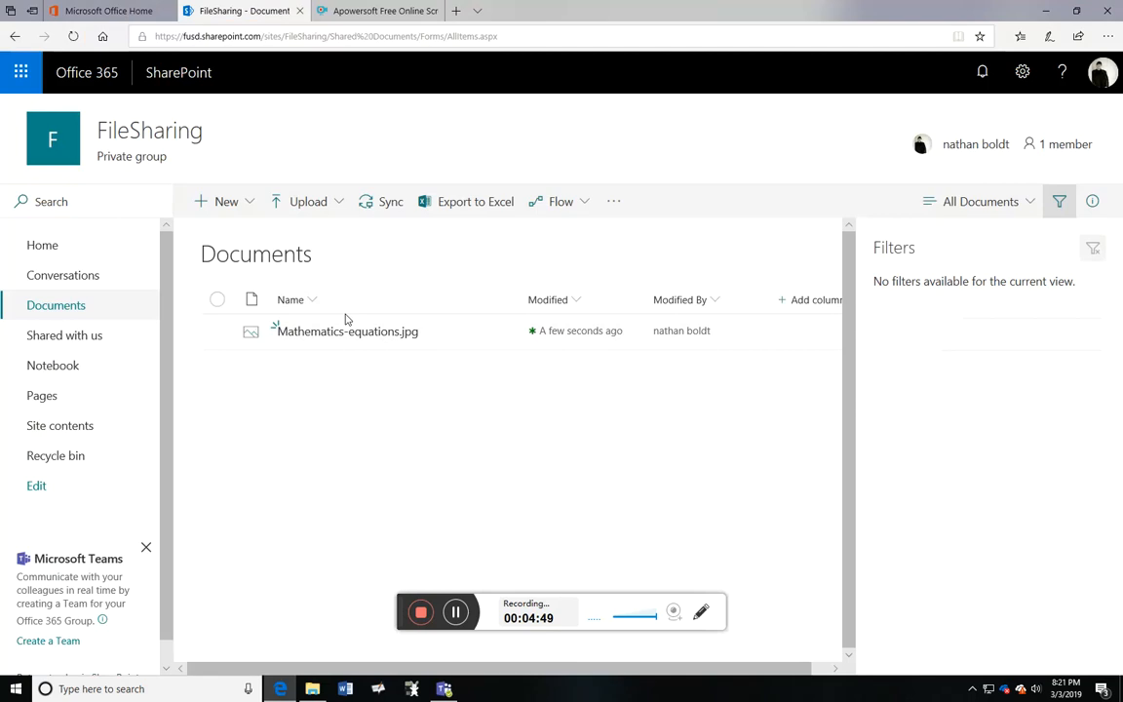
click(216, 335)
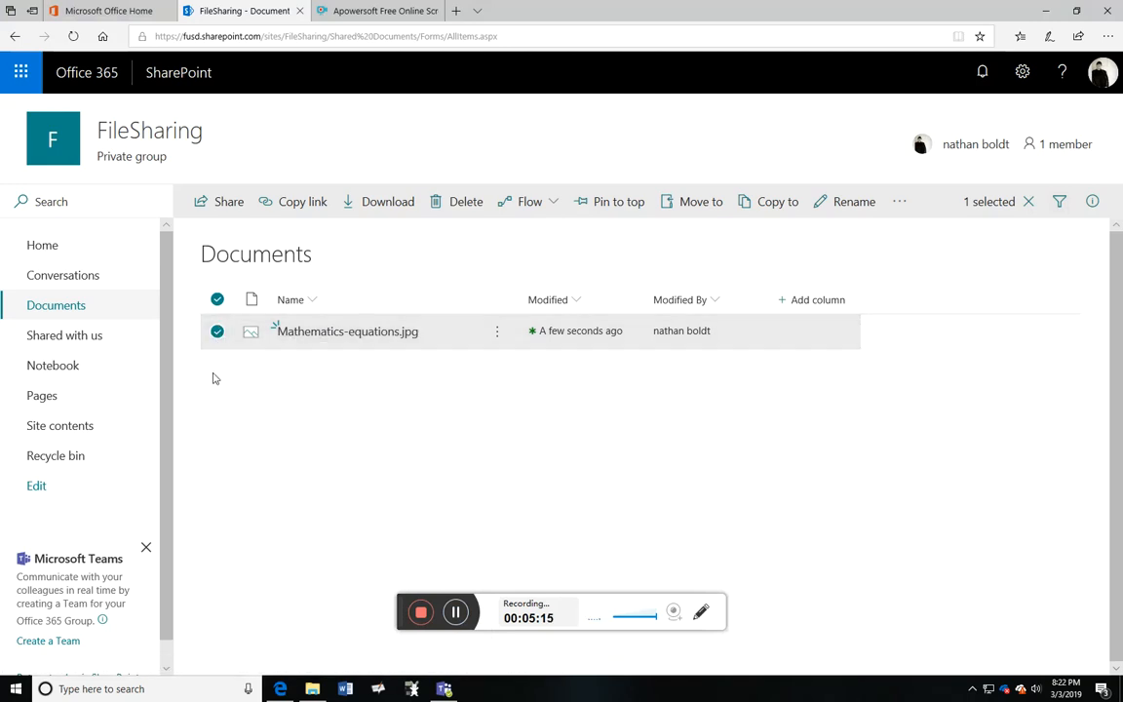
click(1089, 203)
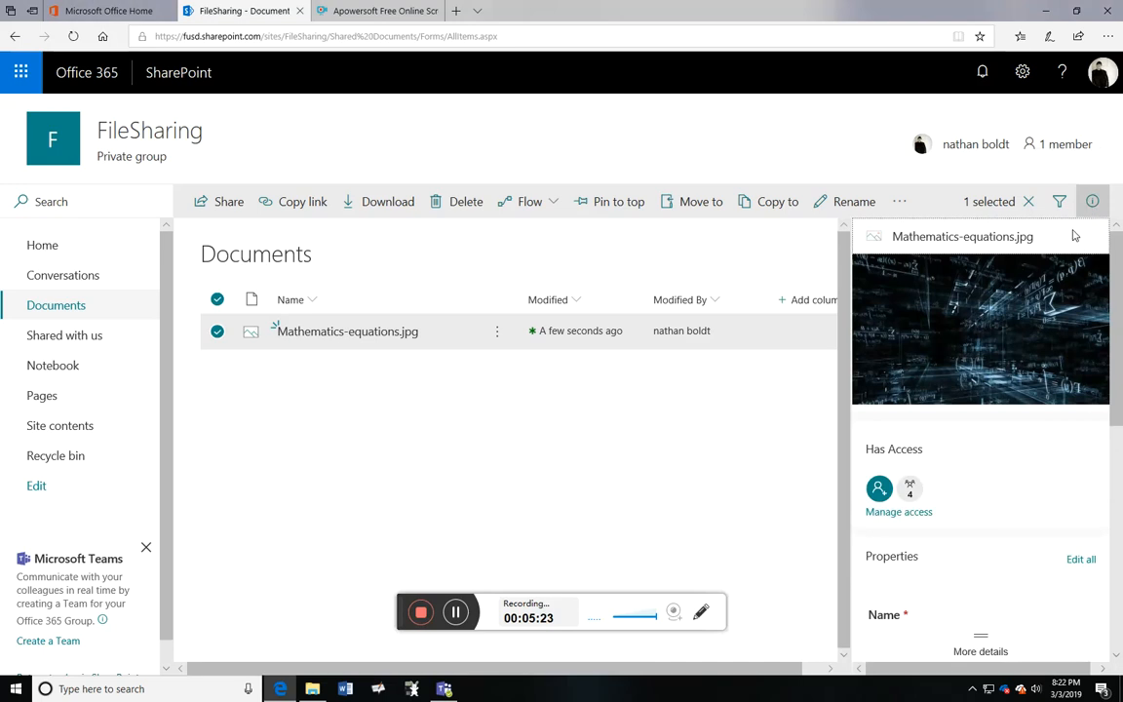
click(892, 512)
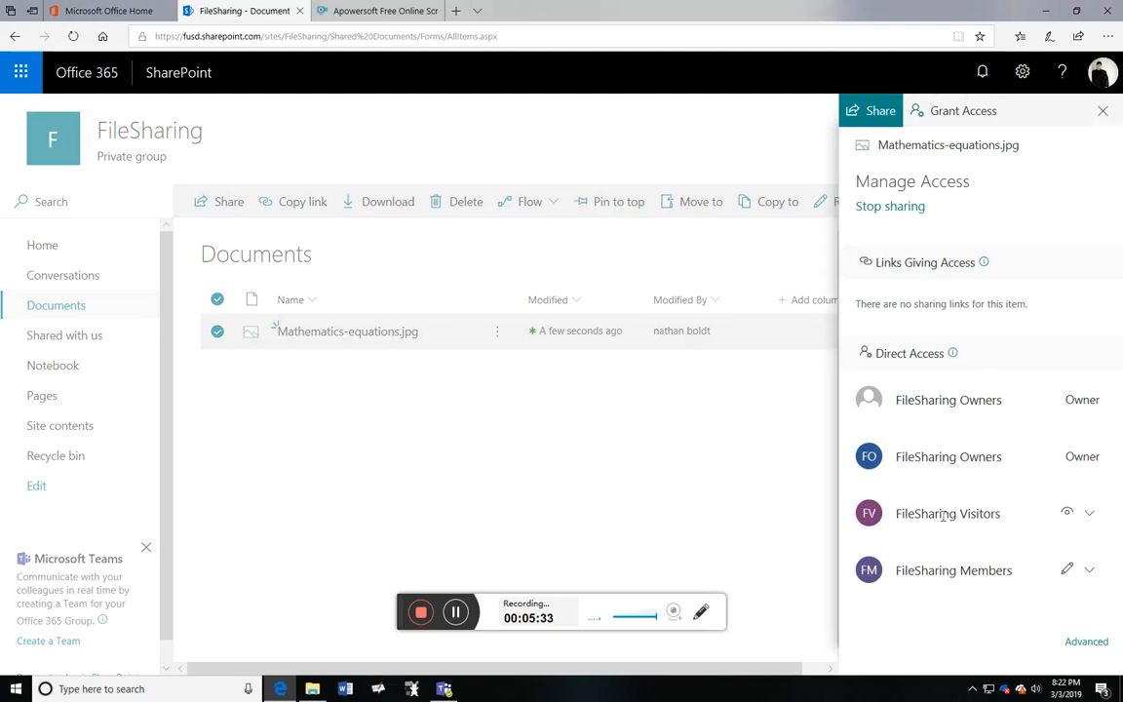
click(1089, 571)
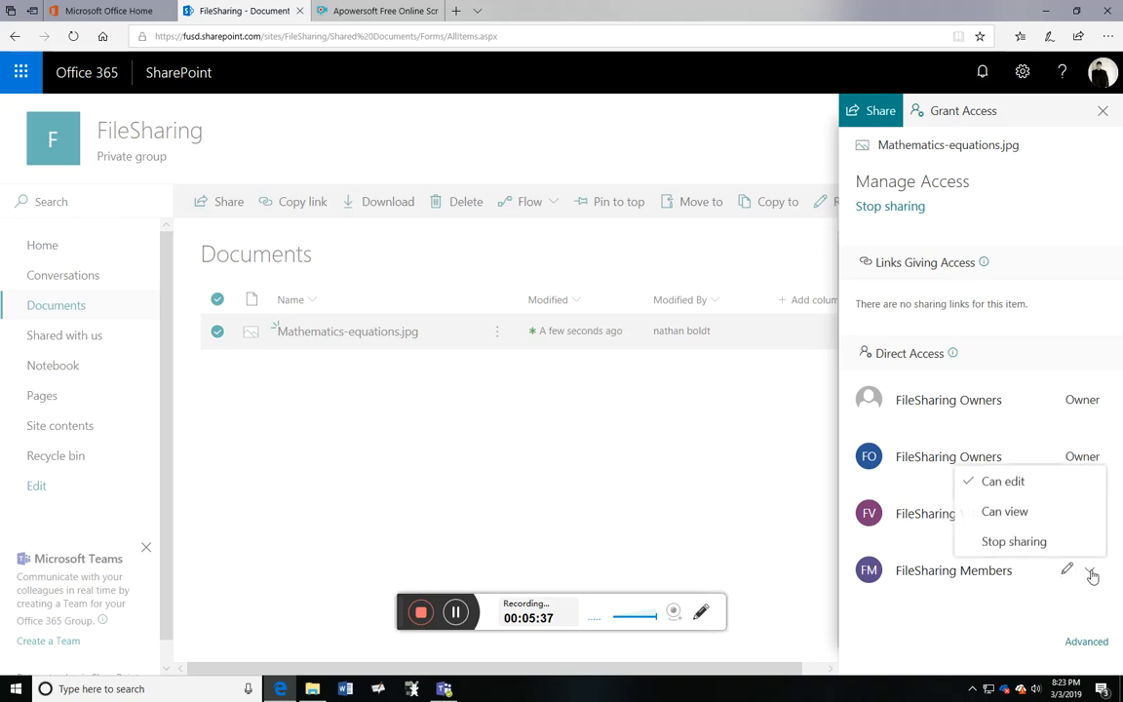
click(986, 517)
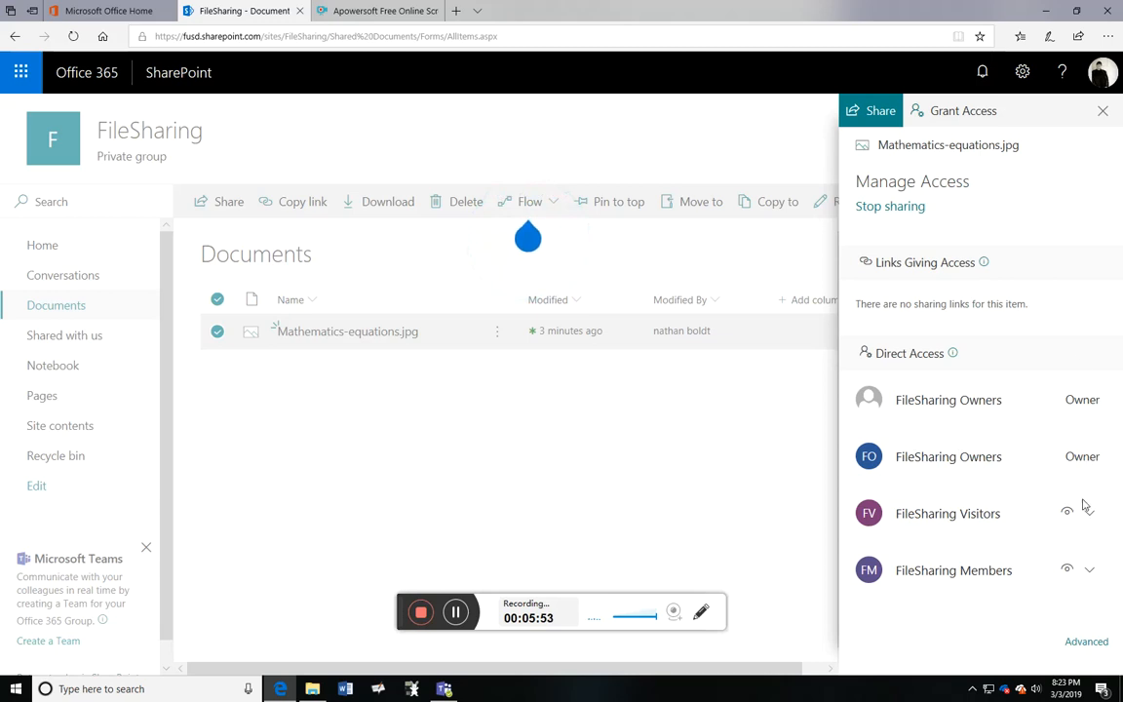
click(1102, 114)
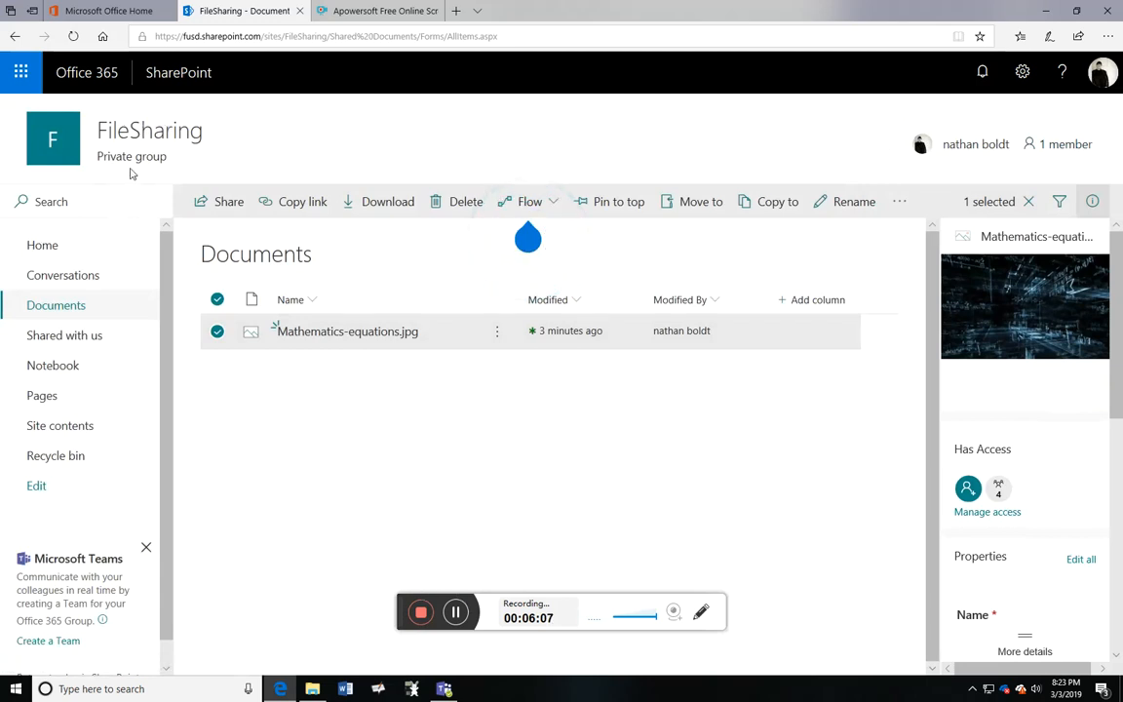
- View the FileSharing group's card, and switch back to Teams to view the General channel's file list
mouse_move(142, 134)
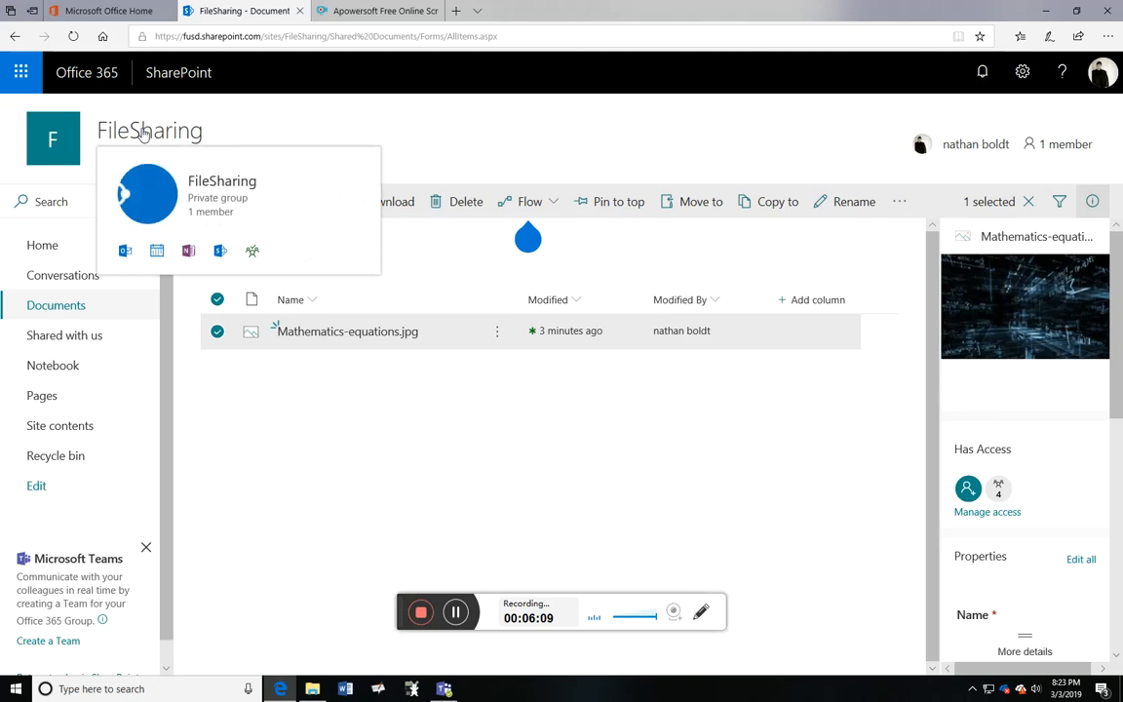
click(446, 689)
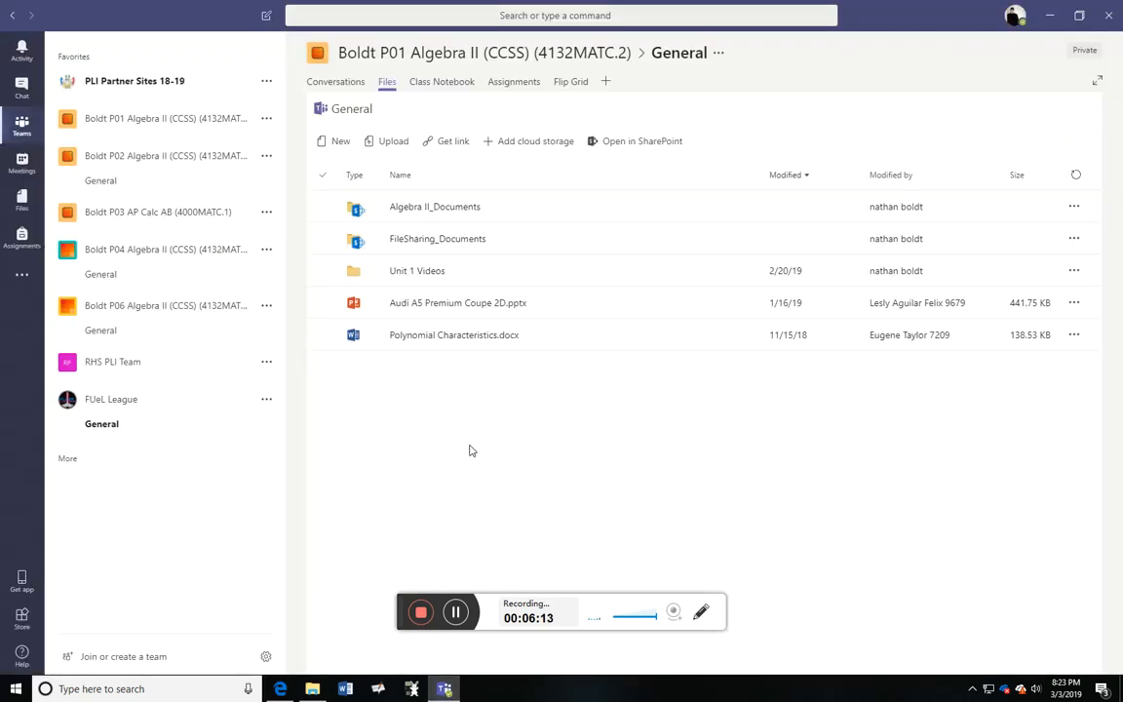